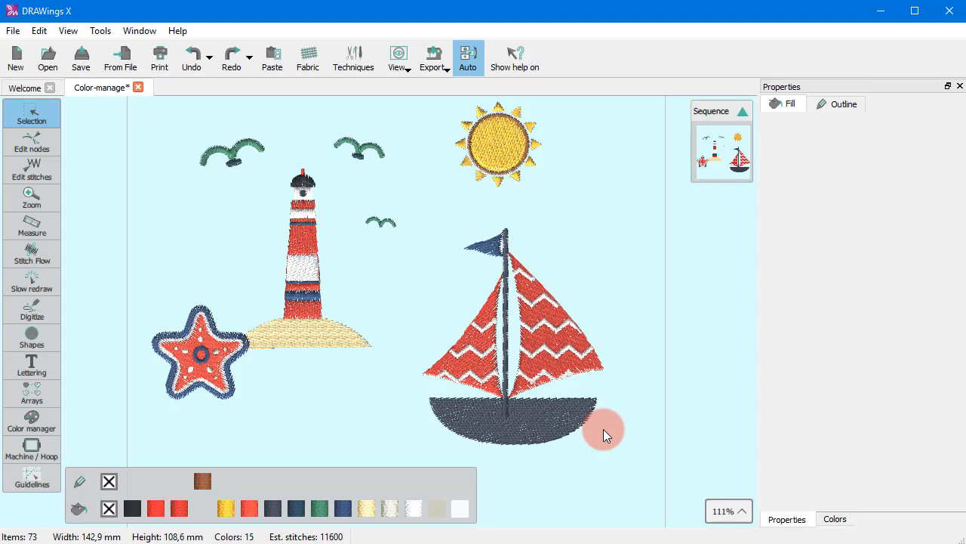
Step: Edit the green fill color of the design to a more muted green, #4f7d67
right_click(320, 508)
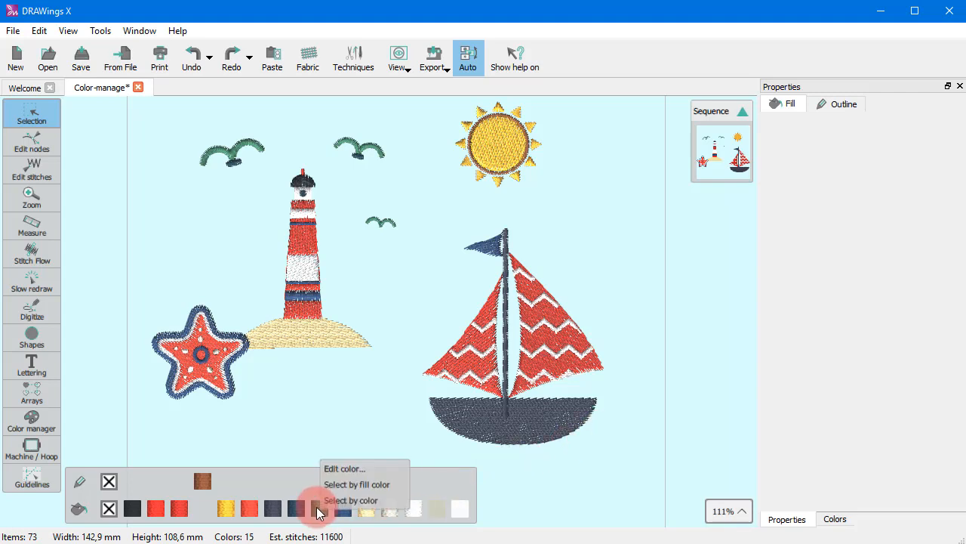
click(339, 468)
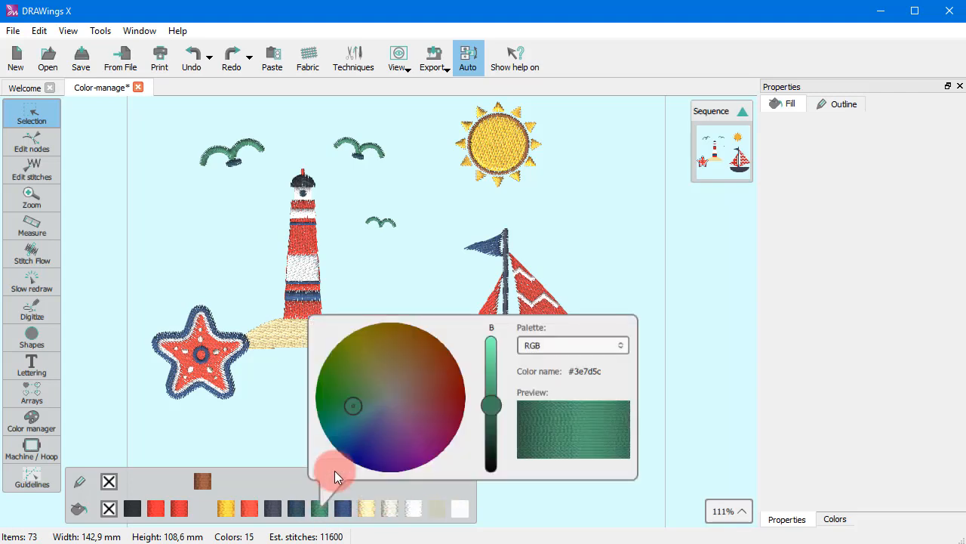
drag(352, 407, 363, 406)
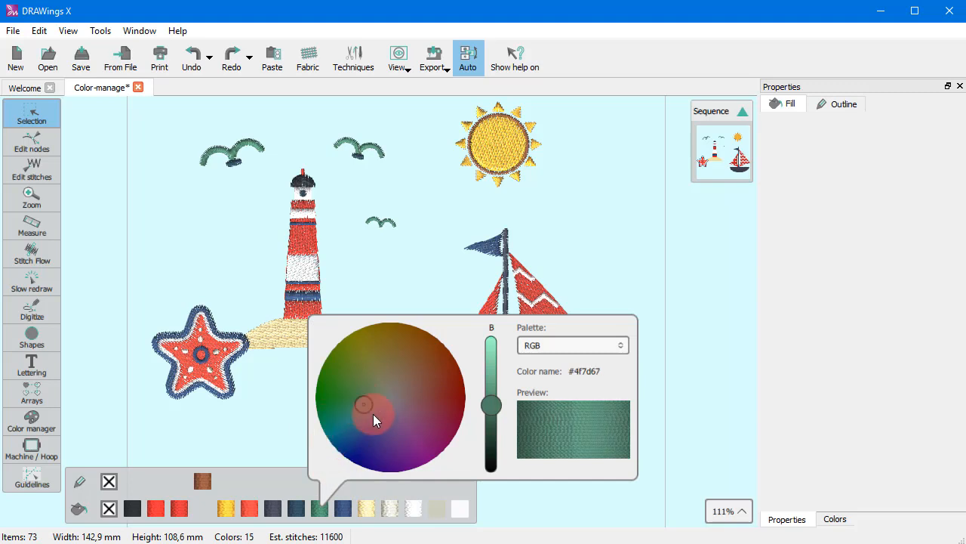
click(568, 202)
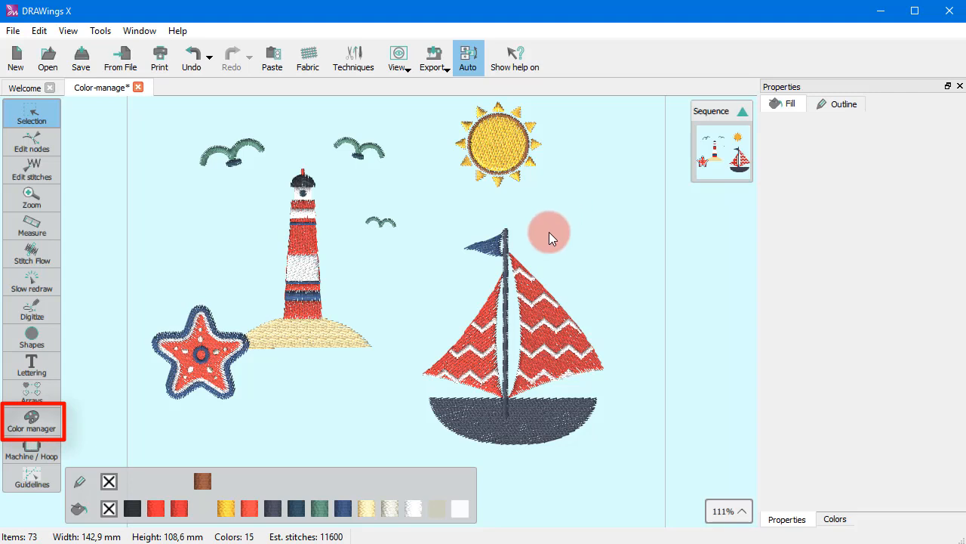
Step: Open the Color manager and look through the design's list of colors
click(33, 420)
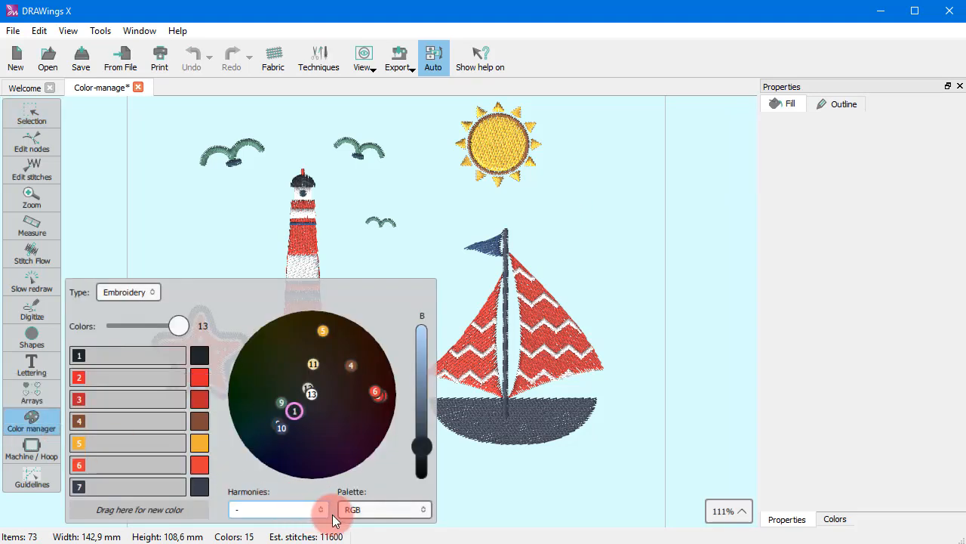
click(357, 510)
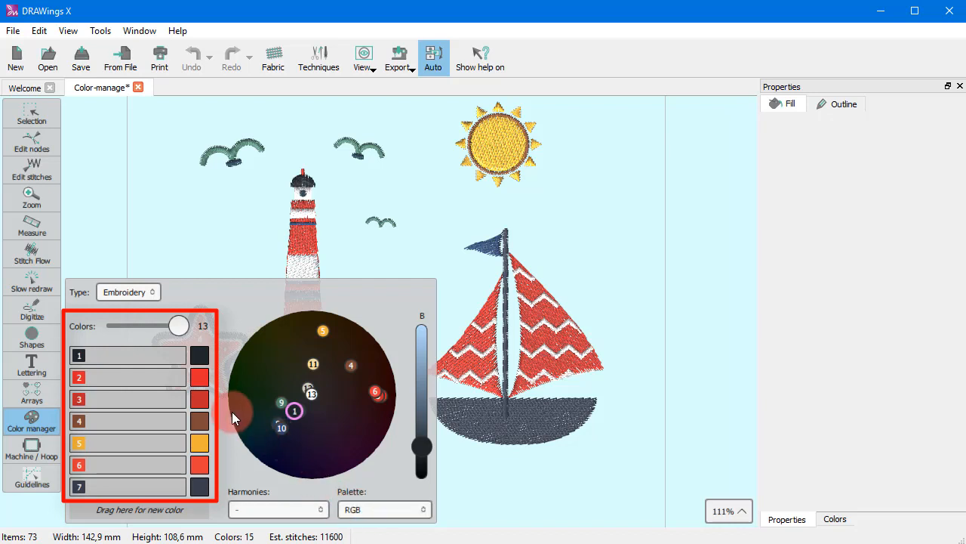
scroll(171, 390, down, 3)
scroll(172, 389, up, 3)
scroll(172, 389, down, 3)
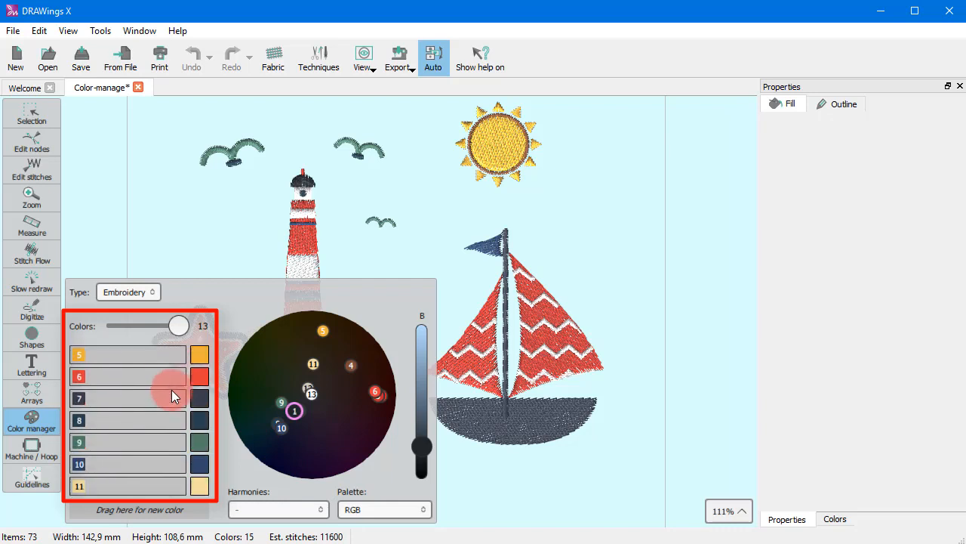
scroll(172, 390, up, 3)
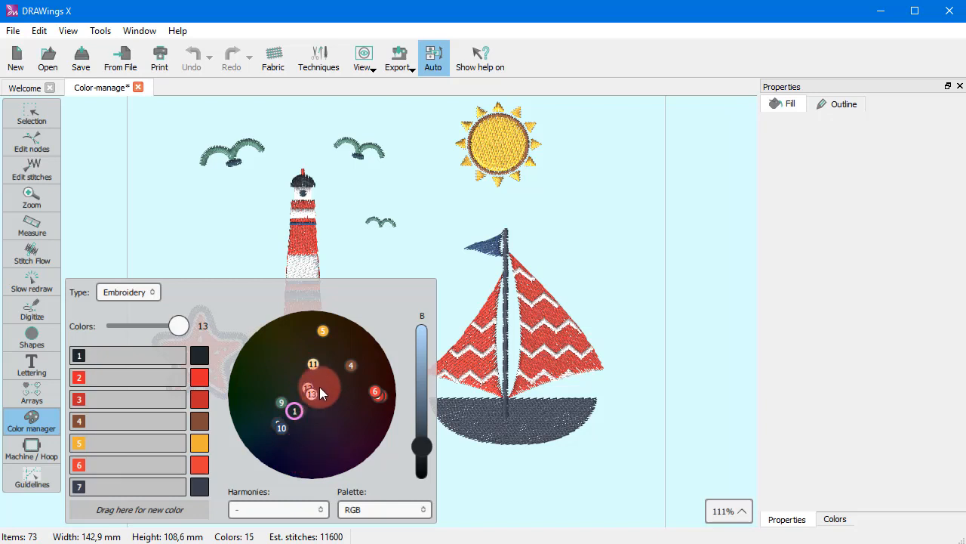
Step: Pick the sun's yellow from the design and shift its hue slightly on the color wheel
click(491, 146)
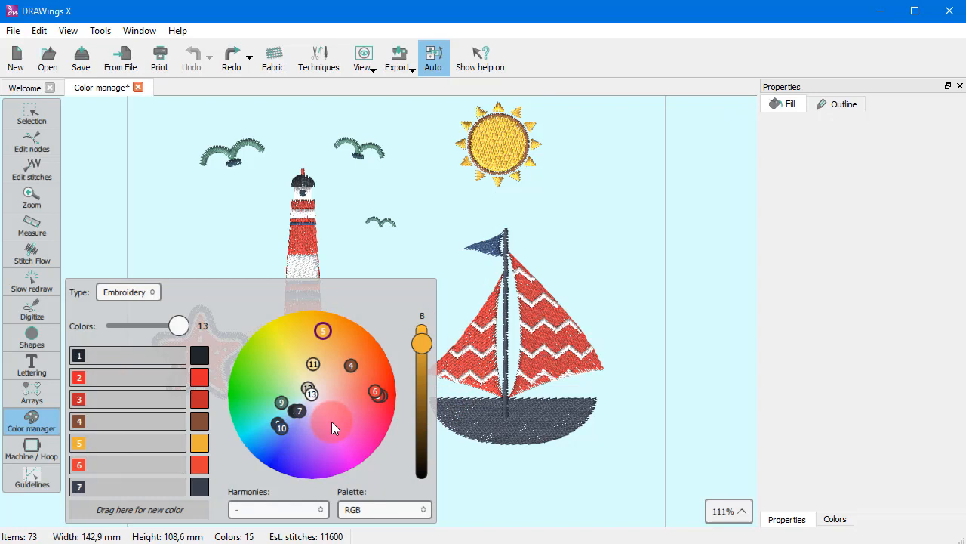
mouse_move(323, 333)
mouse_down()
mouse_move(350, 335)
mouse_move(329, 339)
mouse_up()
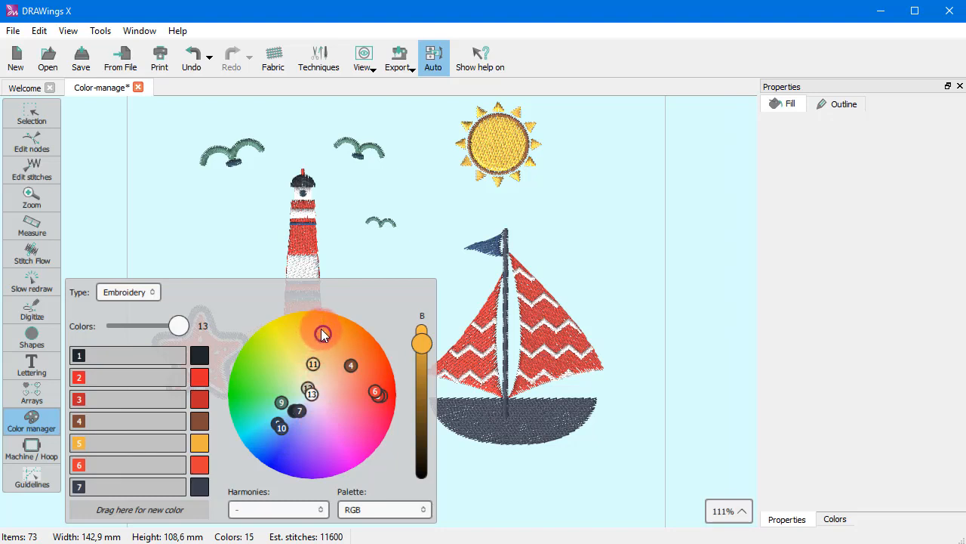
Step: Try a more orange hue and a brightness adjustment for the sun's color, and undo these changes
drag(321, 330, 345, 333)
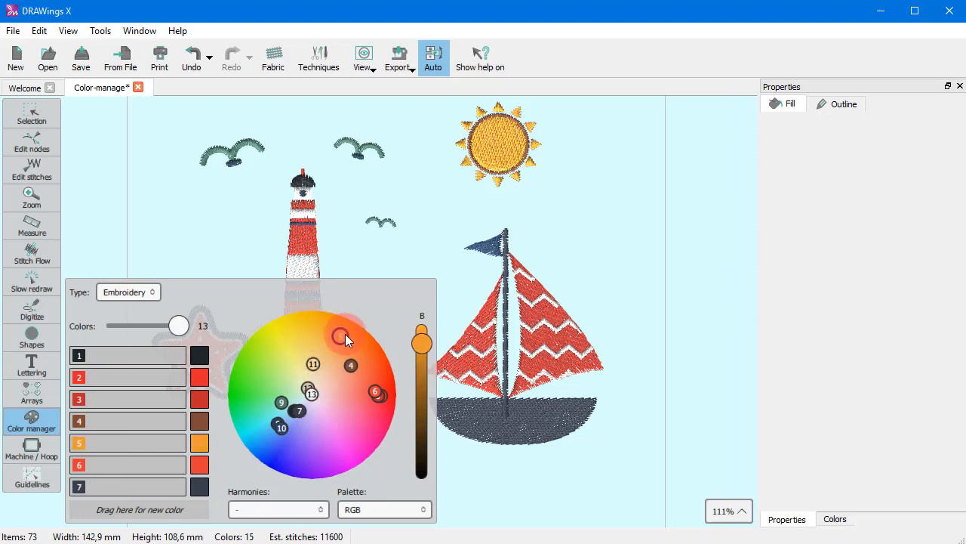
mouse_move(420, 344)
mouse_down()
mouse_move(424, 376)
mouse_move(431, 344)
mouse_up()
click(191, 68)
click(191, 68)
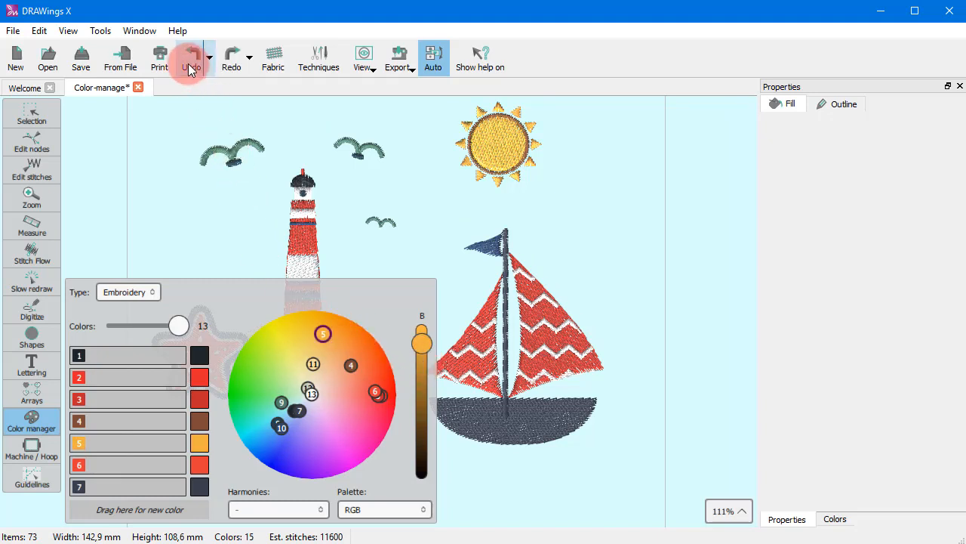
Step: Convert the design's colors to the KINGSTAR thread palette and check the thread names of the resulting swatches
click(422, 511)
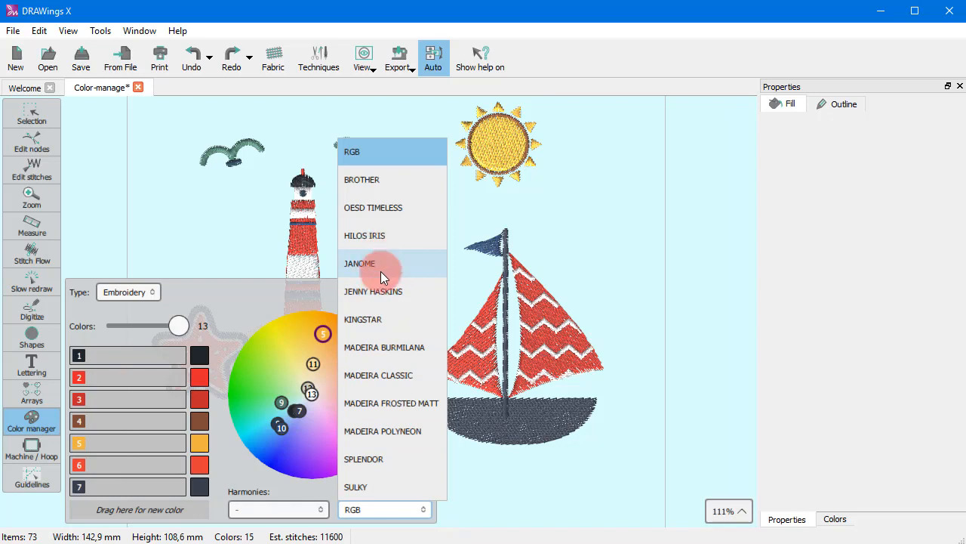
click(377, 323)
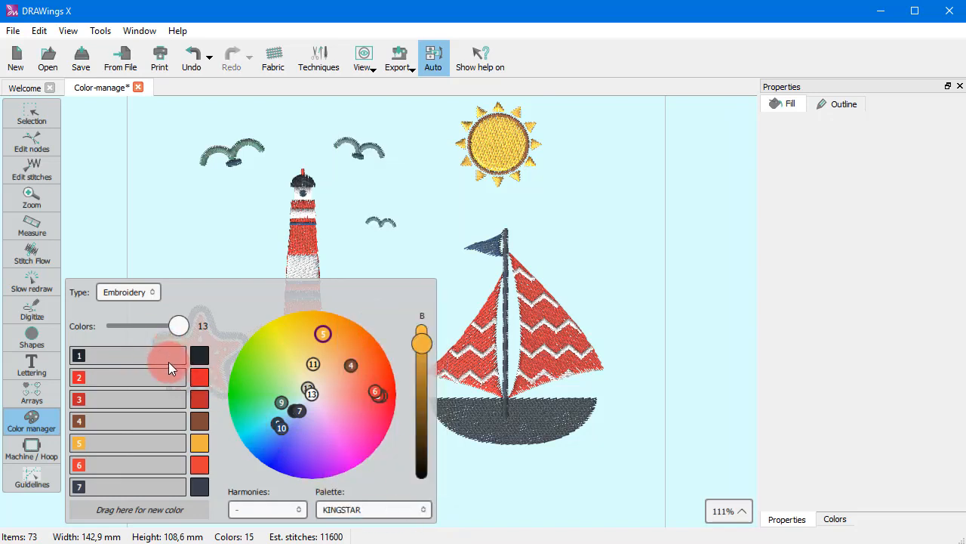
click(27, 112)
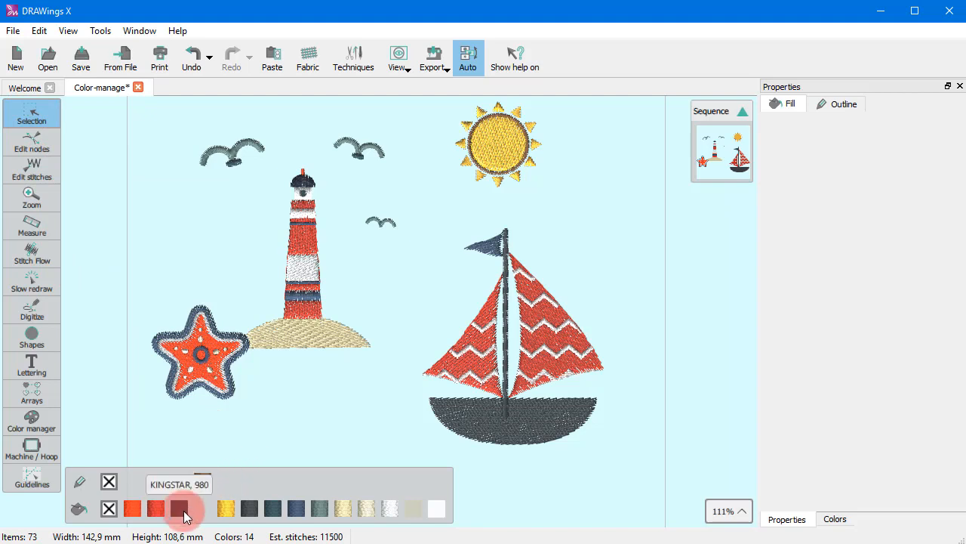
drag(184, 512, 391, 516)
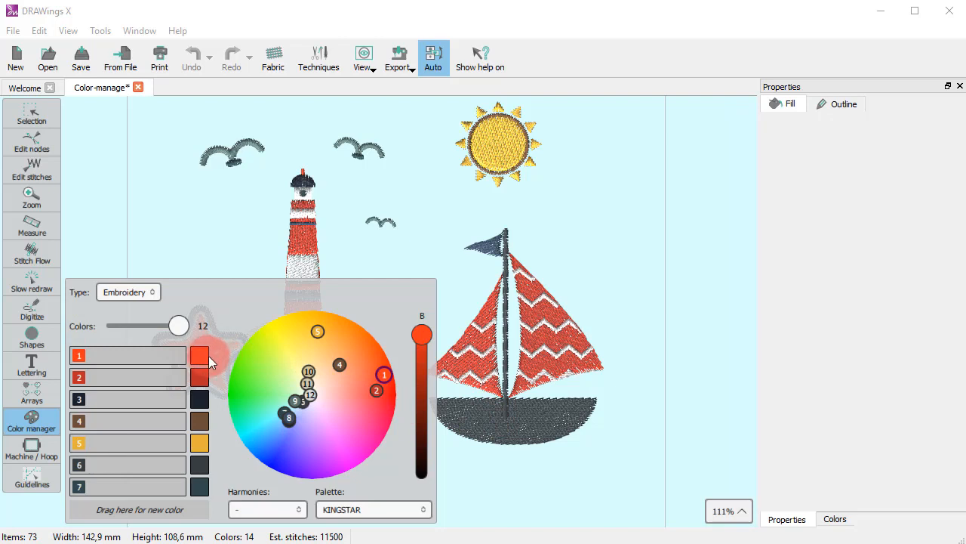
Step: Reduce the design to 8 colors in the Color manager and review the merged color groups
mouse_move(176, 324)
mouse_down()
mouse_move(149, 326)
mouse_move(162, 329)
mouse_up()
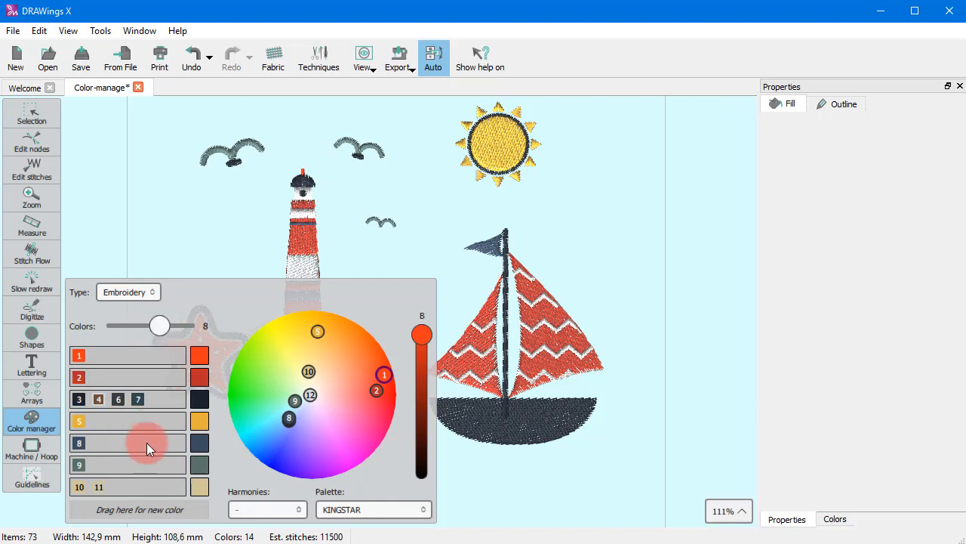
scroll(160, 453, down, 2)
scroll(160, 452, up, 2)
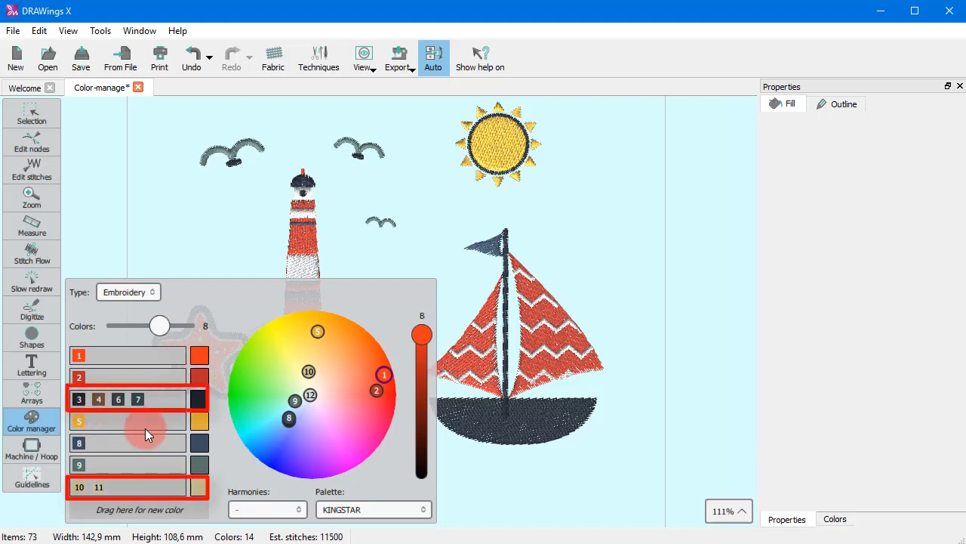
scroll(146, 425, down, 1)
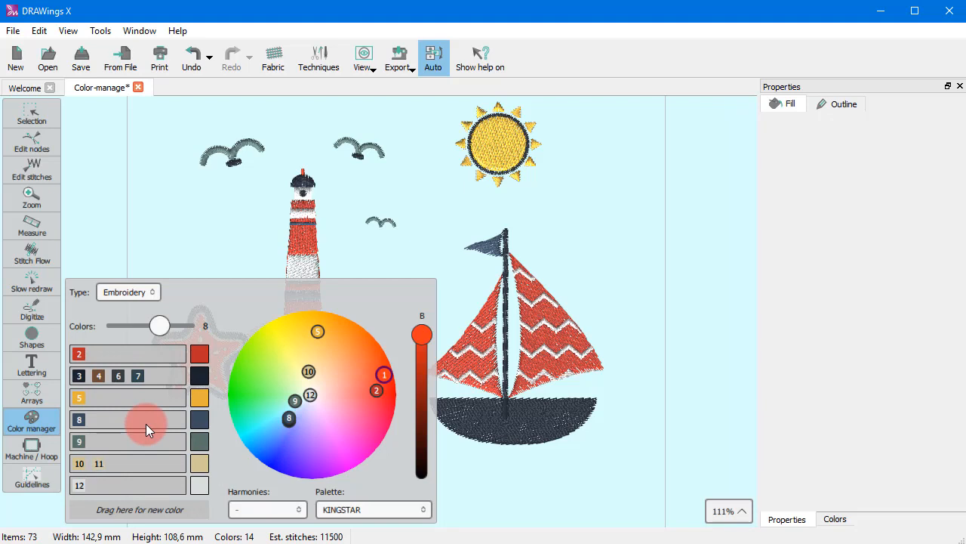
scroll(146, 423, up, 1)
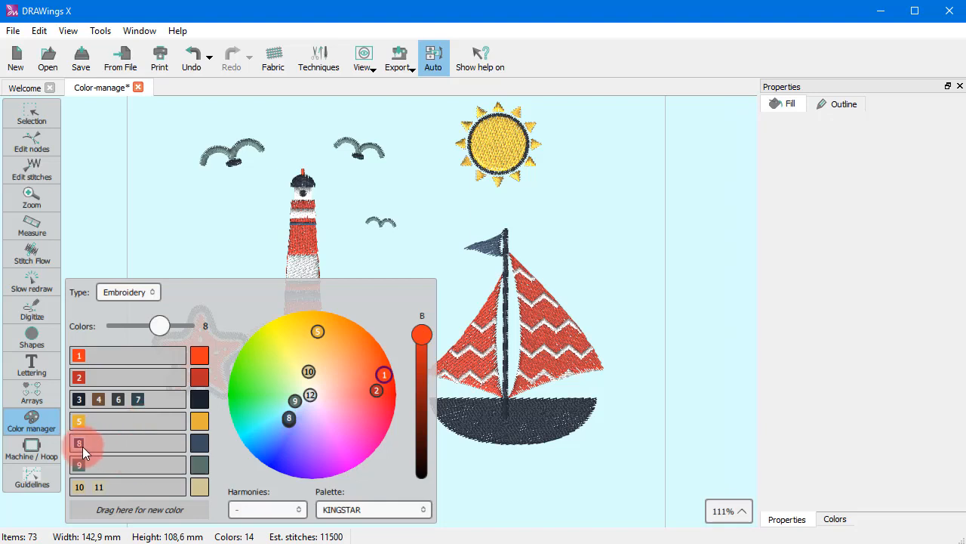
Step: Merge color 8 into color 3's group and split brown color 4 off as a separate color
drag(158, 404, 156, 404)
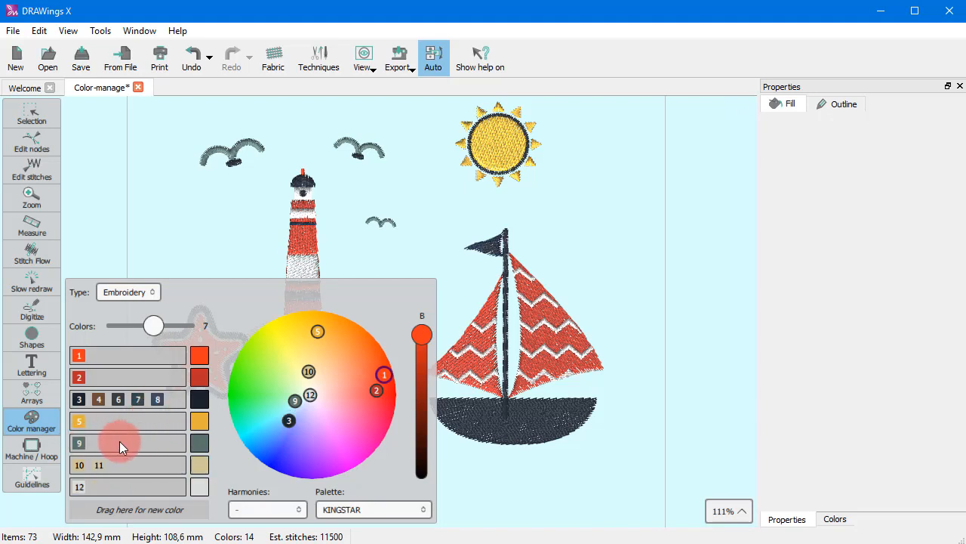
drag(94, 408, 136, 518)
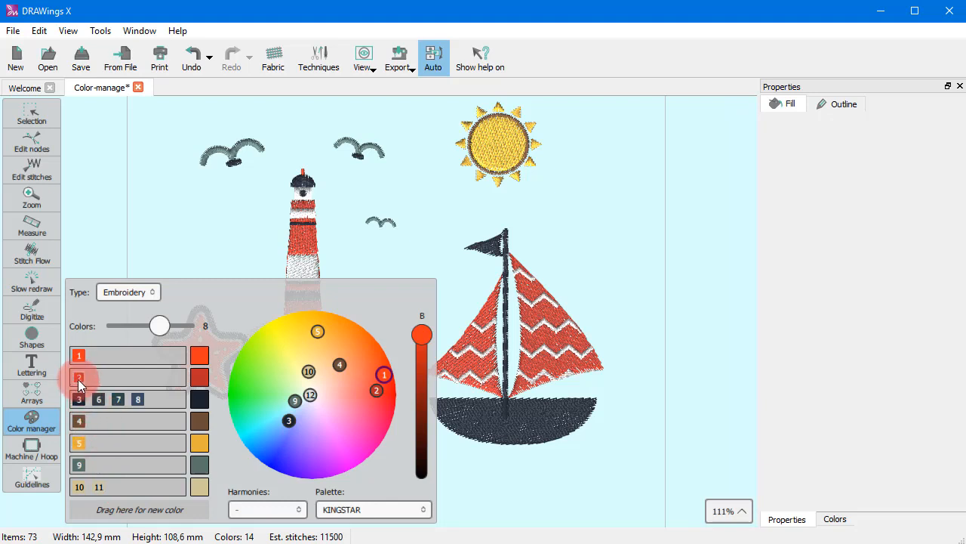
Step: Merge color 2 into color 1 and colors 10 and 11 into color 12, and return to the design
drag(119, 363, 110, 359)
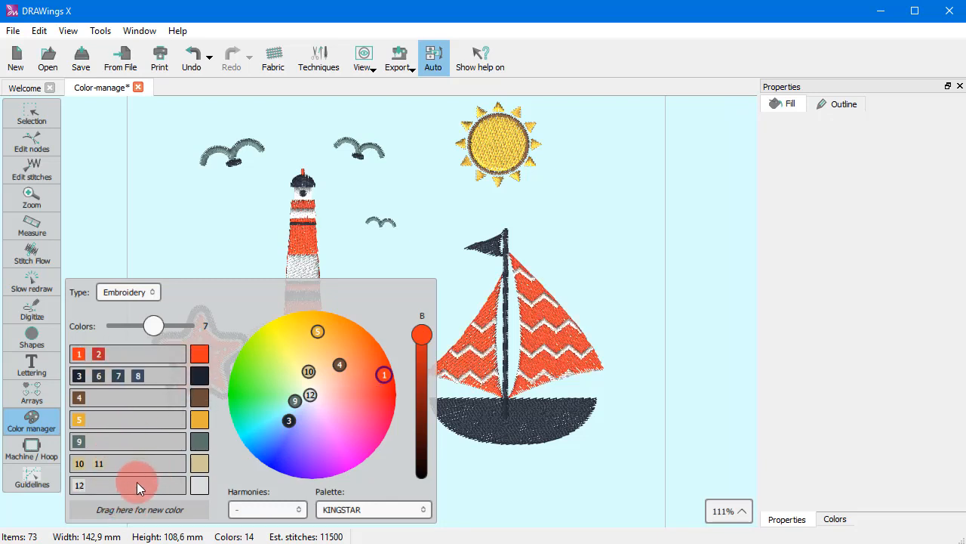
drag(84, 487, 84, 364)
drag(80, 487, 110, 377)
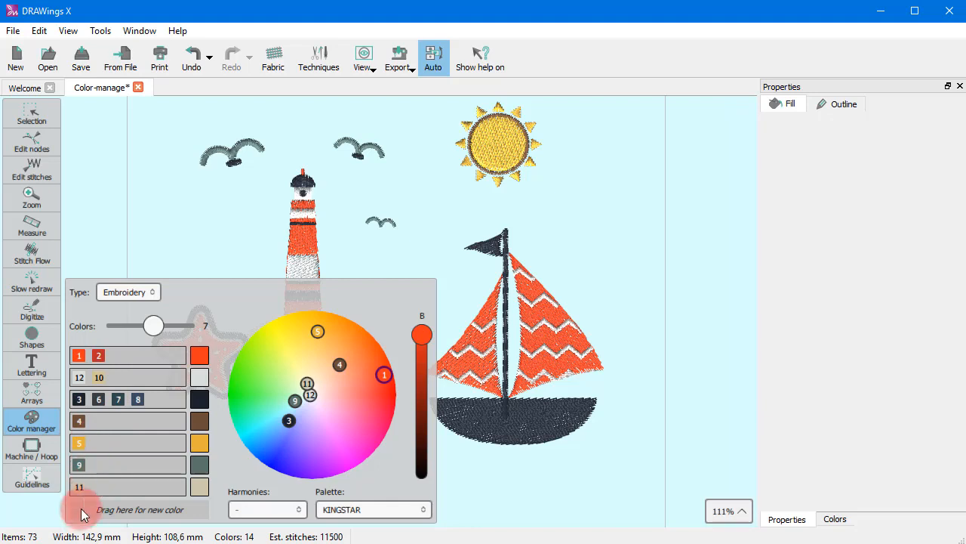
drag(80, 486, 122, 375)
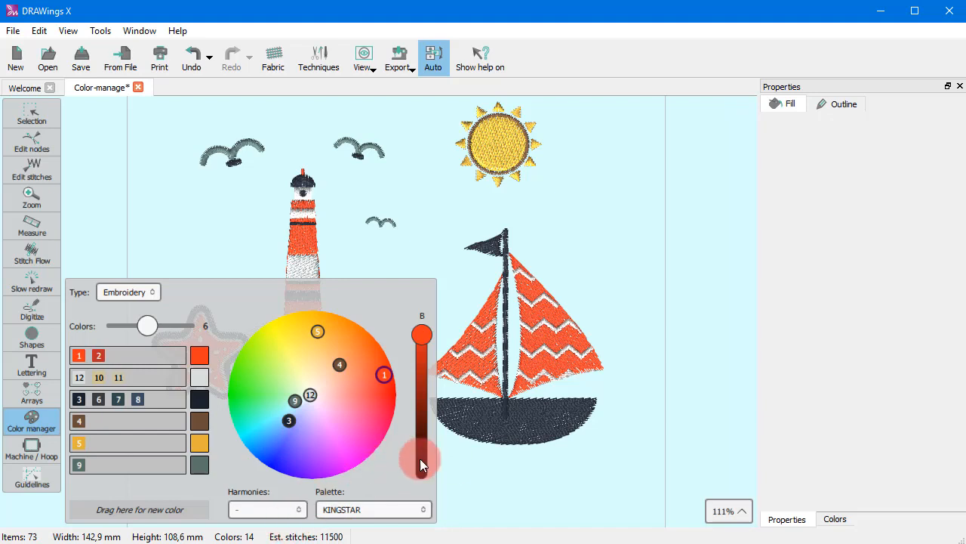
click(23, 113)
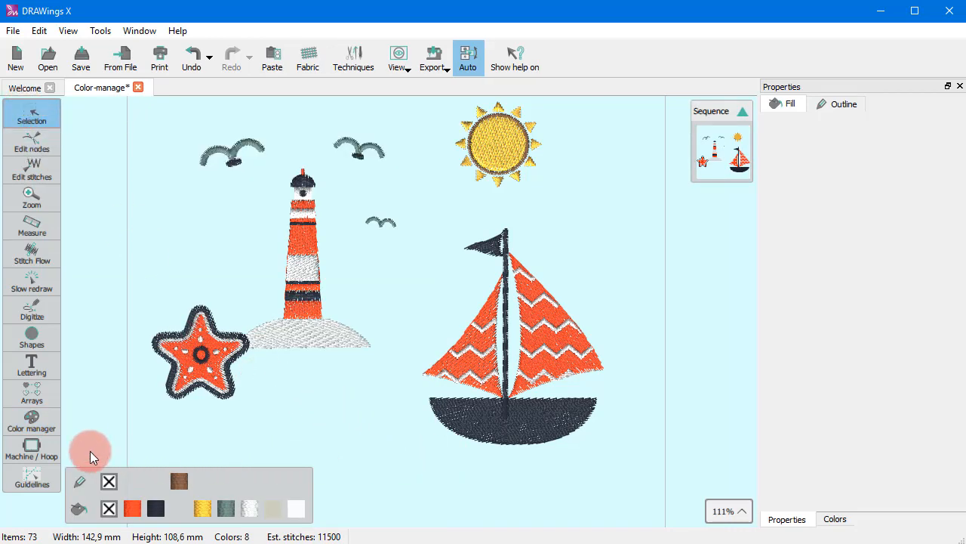
Step: Reopen the Color manager and check the reduced list of colors
click(32, 419)
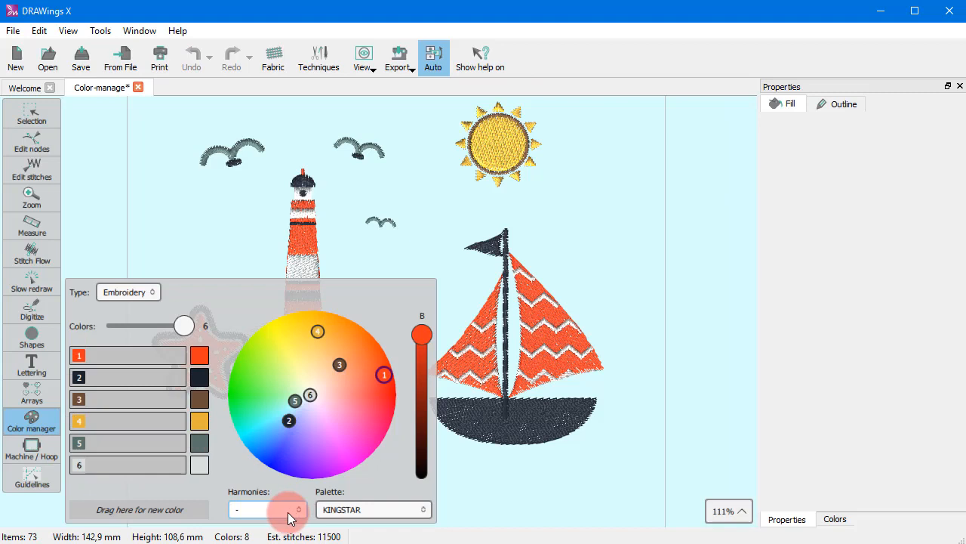
click(153, 391)
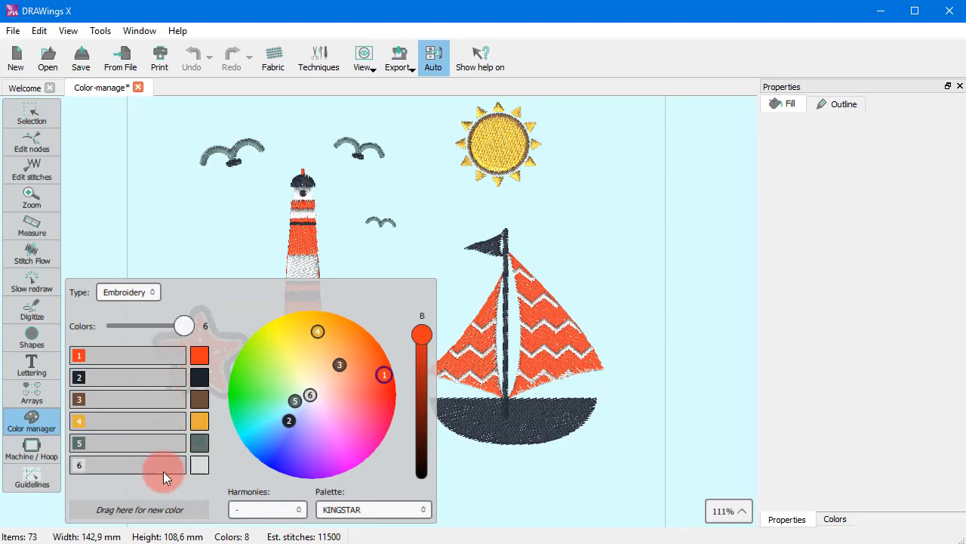
click(154, 242)
click(194, 62)
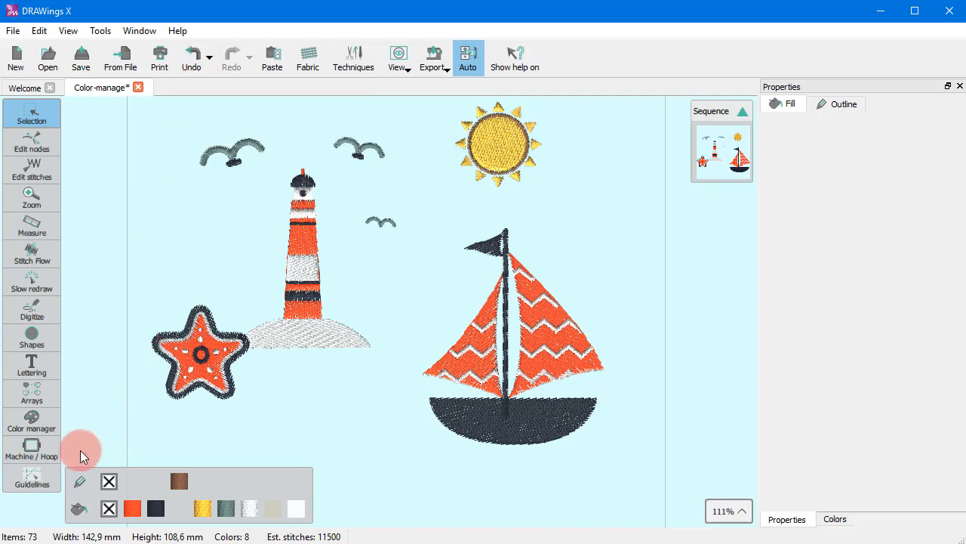
click(32, 420)
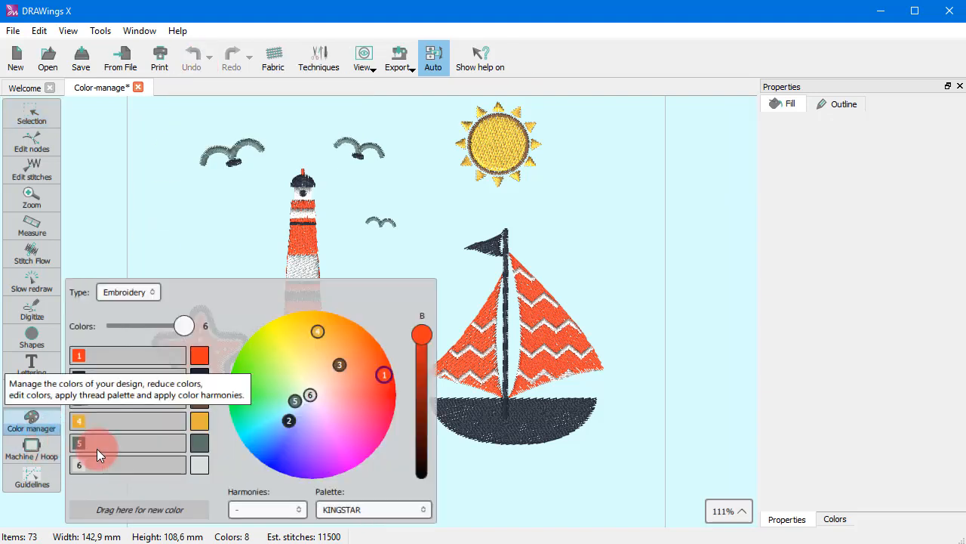
Step: Apply the Monochromatic harmony to the design and rotate its base color from orange to turquoise
click(277, 510)
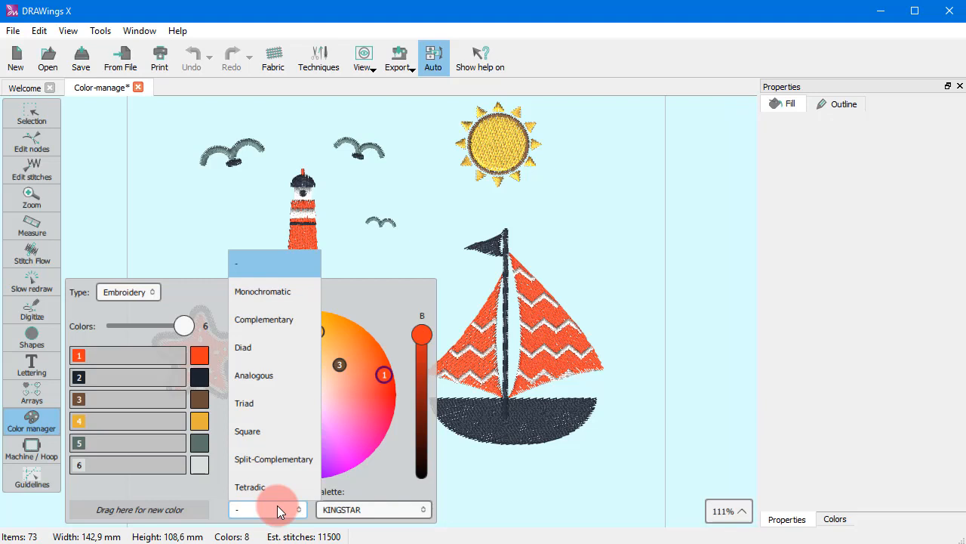
click(251, 293)
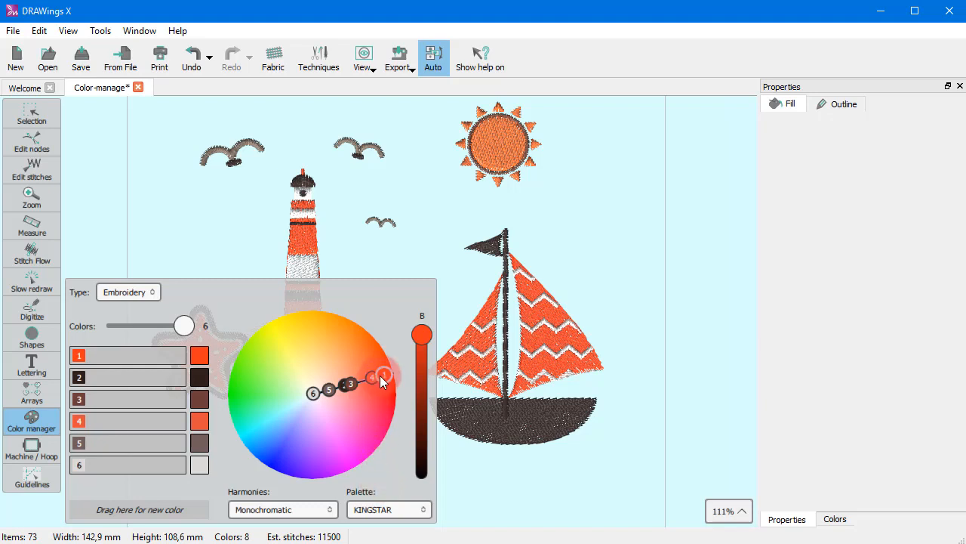
drag(382, 378, 265, 422)
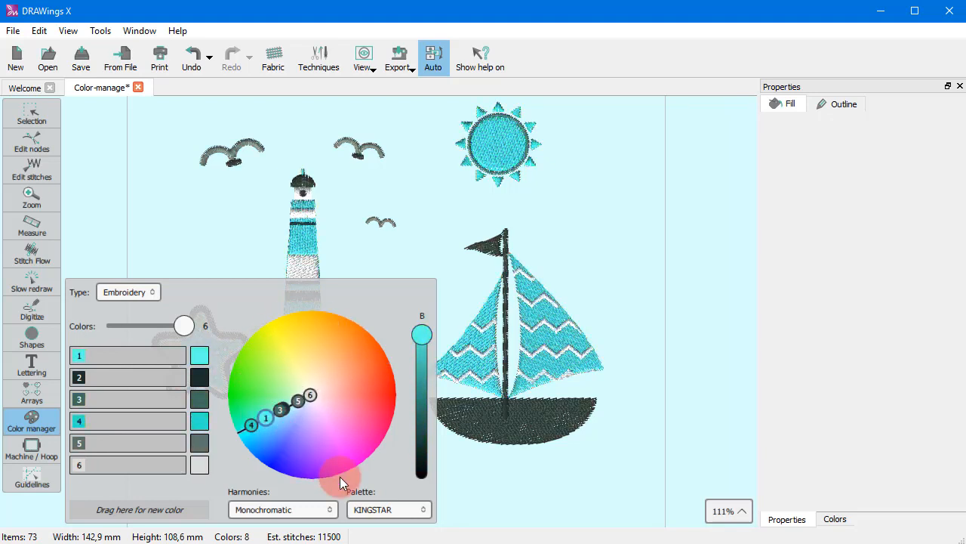
Step: Apply the Complementary harmony to the design's colors
click(281, 510)
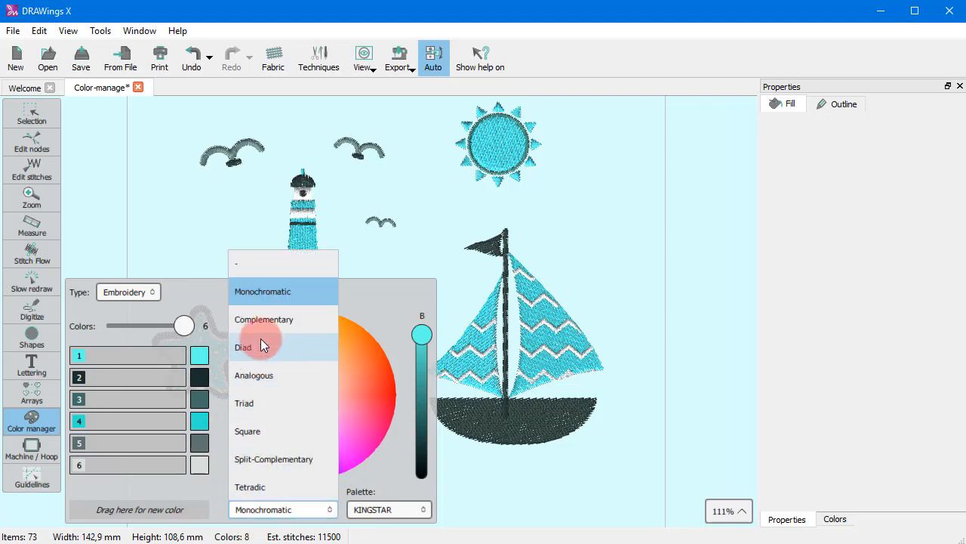
click(264, 325)
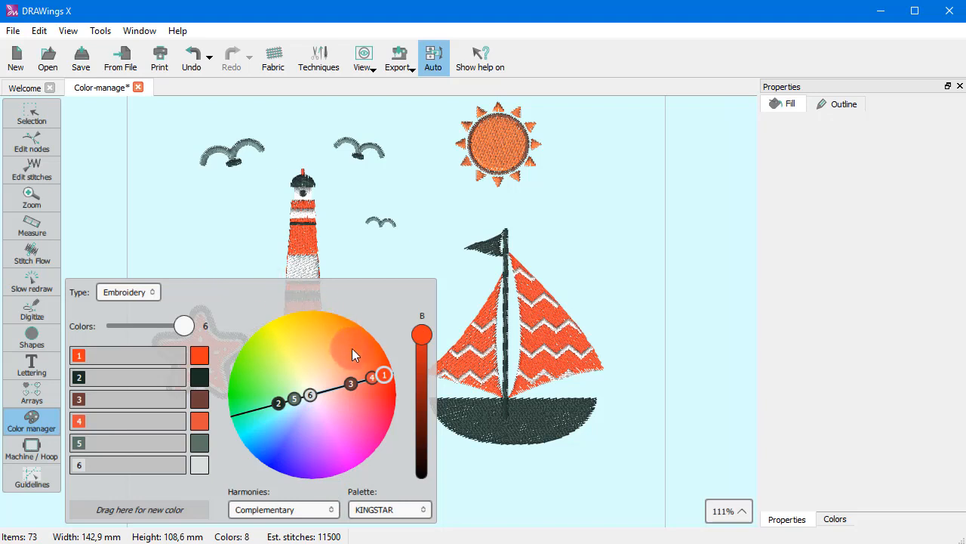
Step: Rotate the base color of the Complementary harmony from orange to light green
drag(385, 378, 262, 387)
Step: Apply the Diad harmony to the design and rotate its base color from orange to emerald green
click(313, 506)
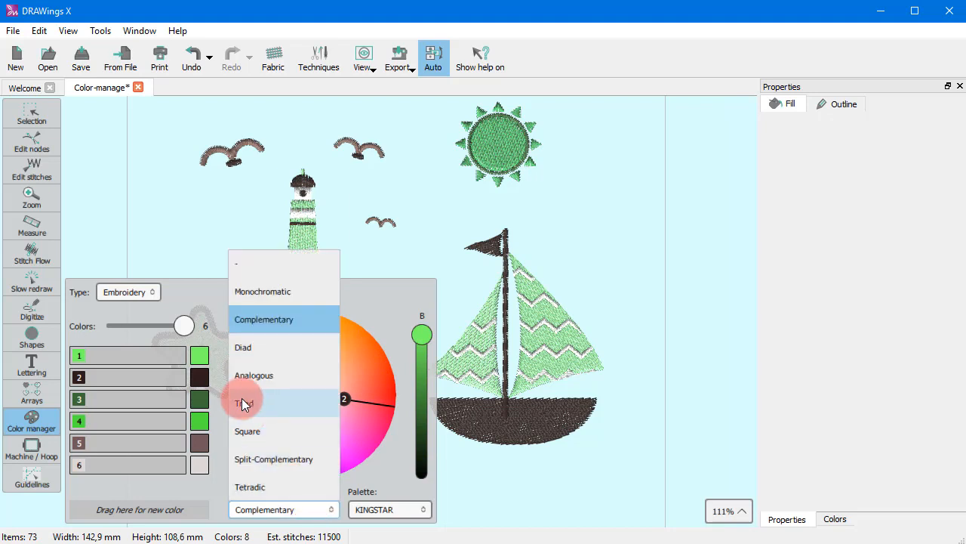
click(251, 348)
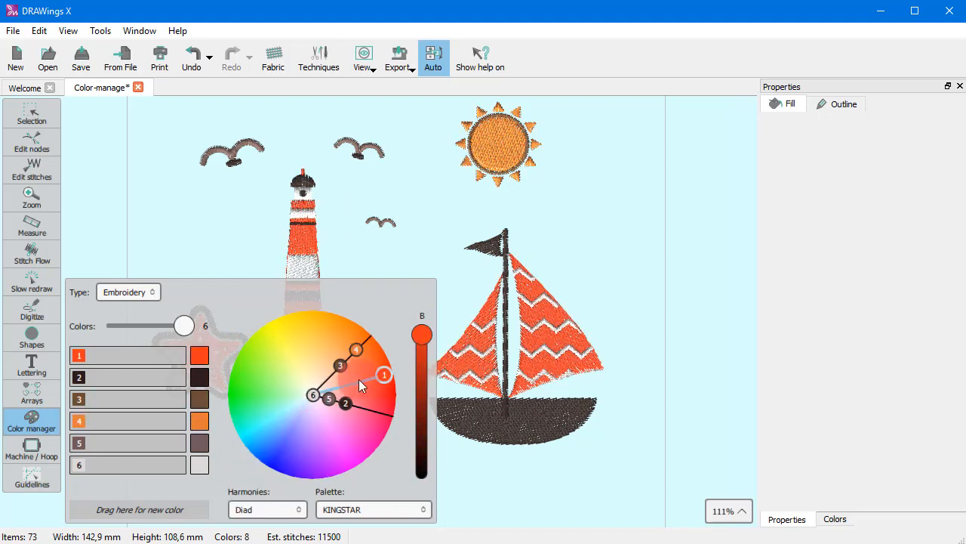
drag(384, 375, 246, 411)
Step: Apply the Analogous harmony to the design and move its base color from orange to pale blue
click(270, 508)
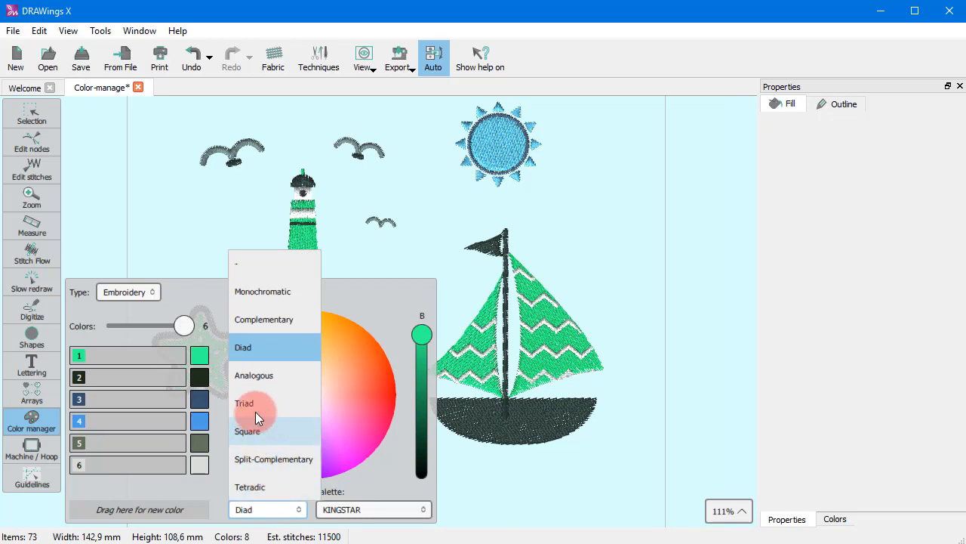
click(259, 385)
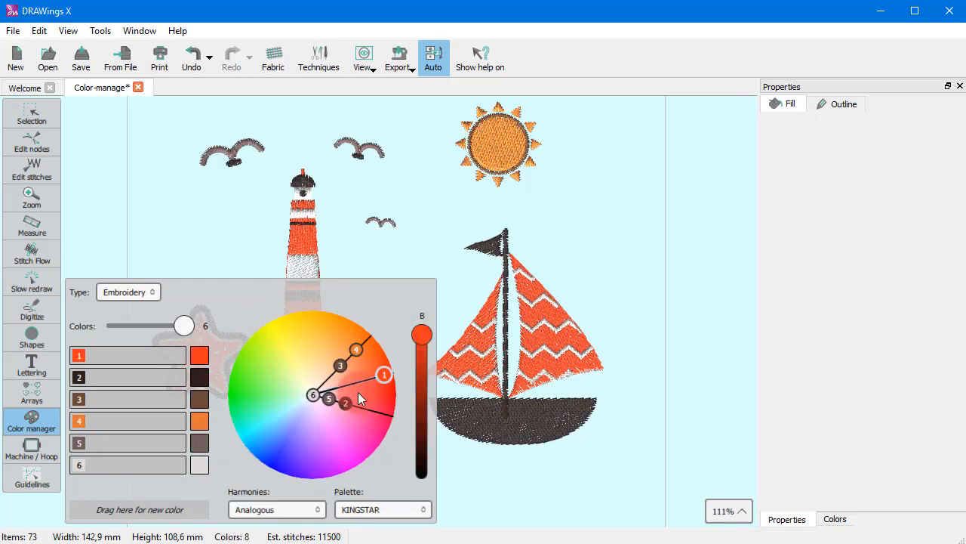
drag(385, 380, 289, 421)
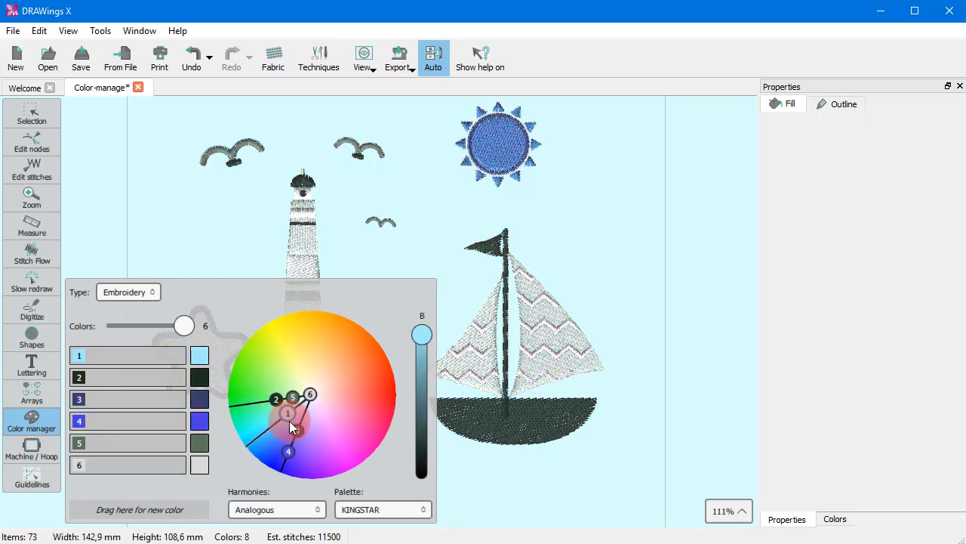
Step: Apply the Square harmony to the design and move its base color from orange to pink
click(305, 508)
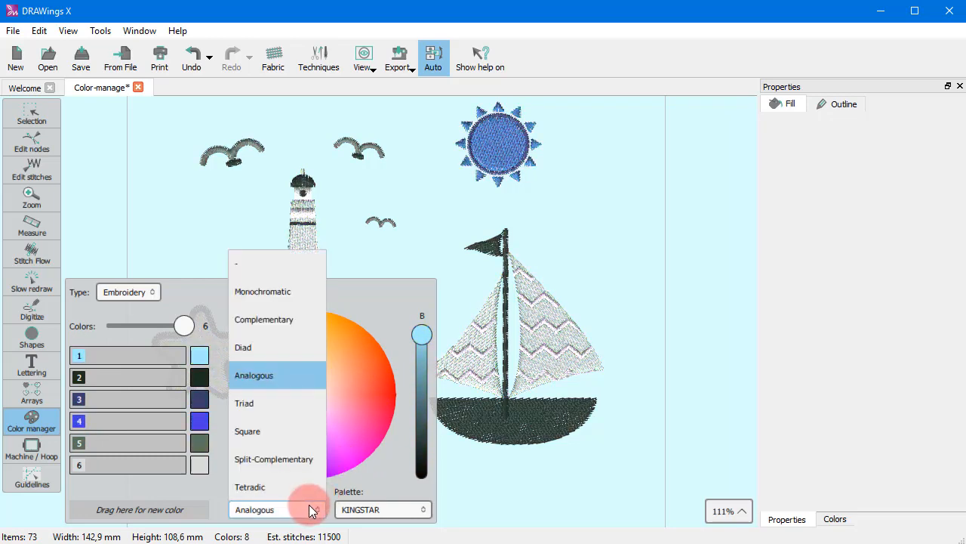
click(275, 430)
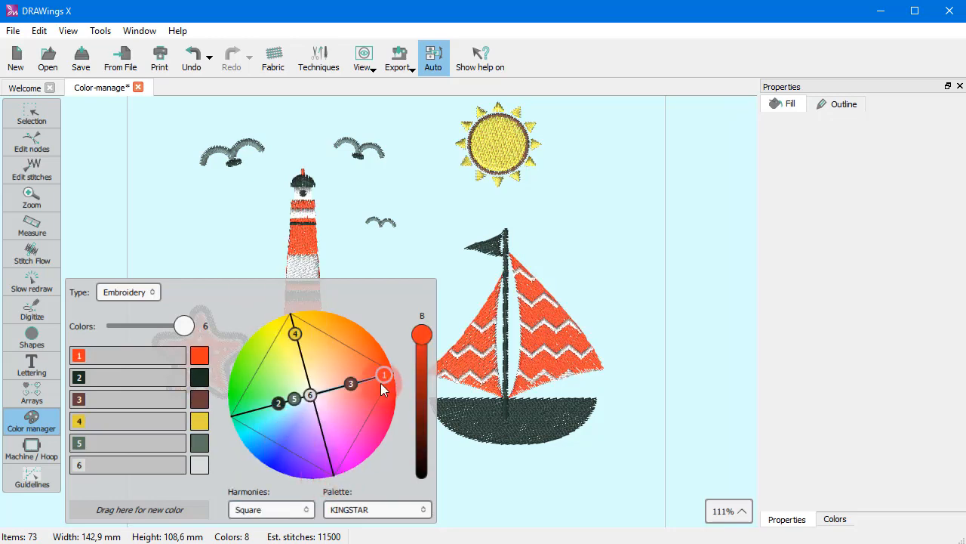
drag(384, 377, 333, 444)
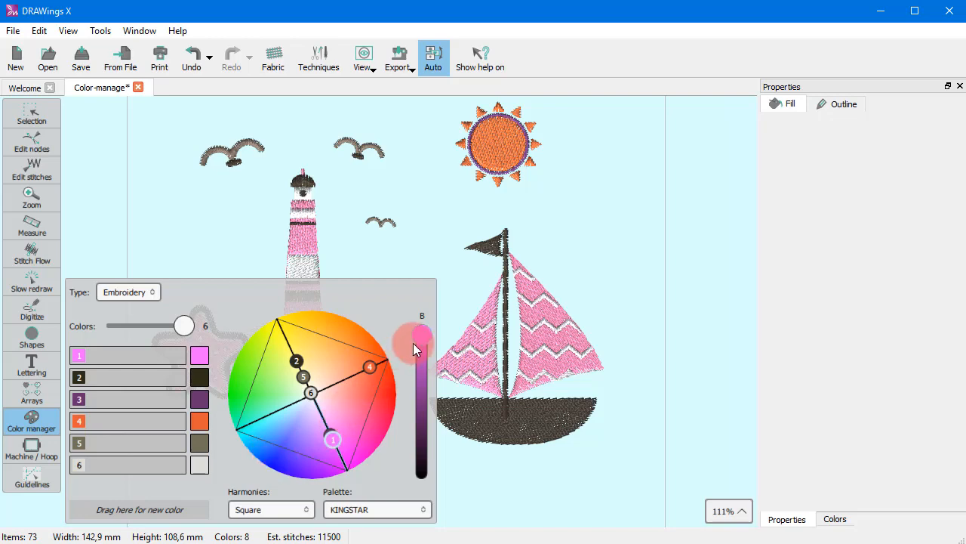
Step: Lower the brightness of the Square harmony's base color and shift its hue to a golden tan
drag(423, 335, 423, 368)
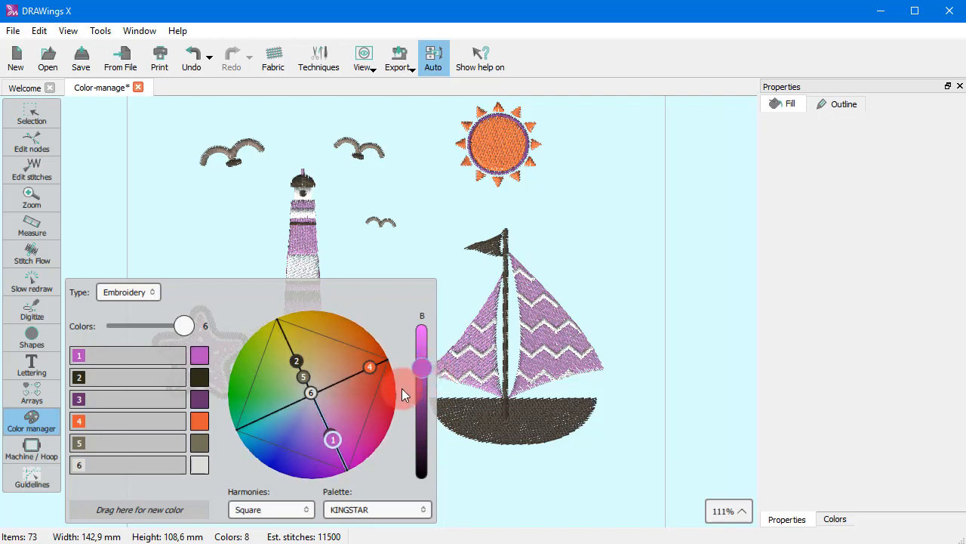
drag(333, 440, 320, 364)
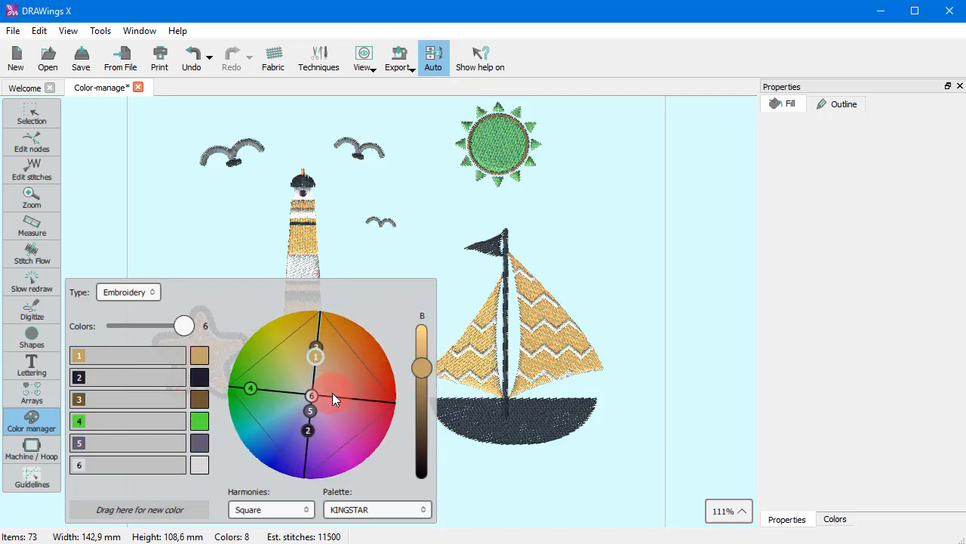